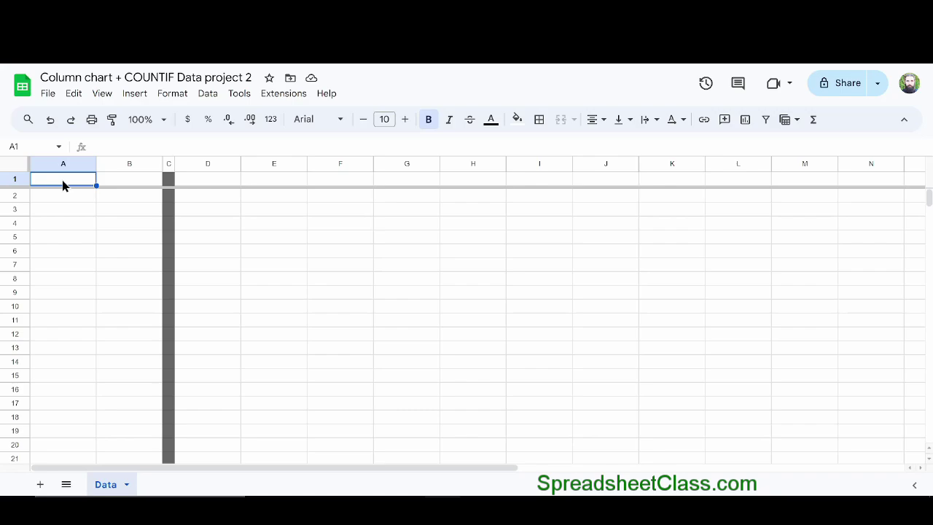
# Step: Paste the Task ID and Assigned To task data into the sheet starting at A1
pyautogui.hotkey('ctrl', 'v')
# Step: Scroll through the pasted task data and add the Names heading in D1
pyautogui.click(62, 185)
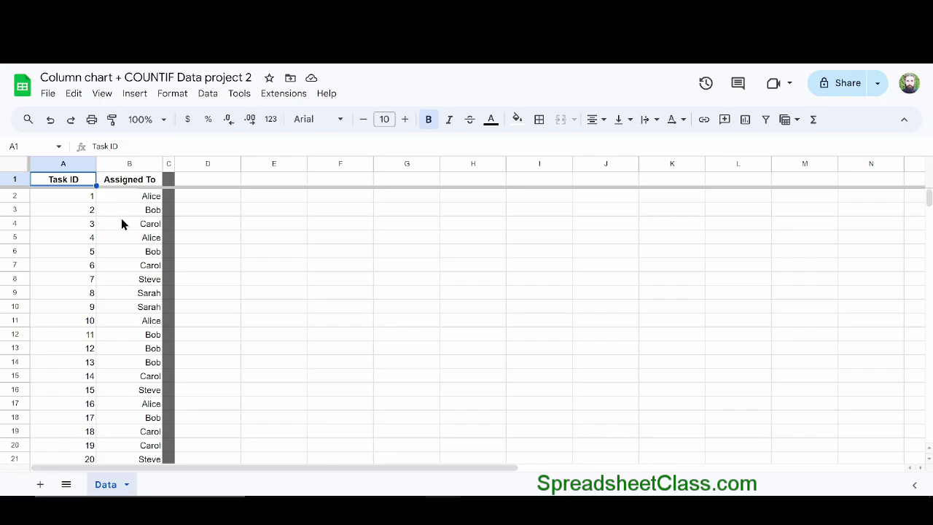
pyautogui.scroll(-8, 137, 291)
pyautogui.scroll(8, 202, 198)
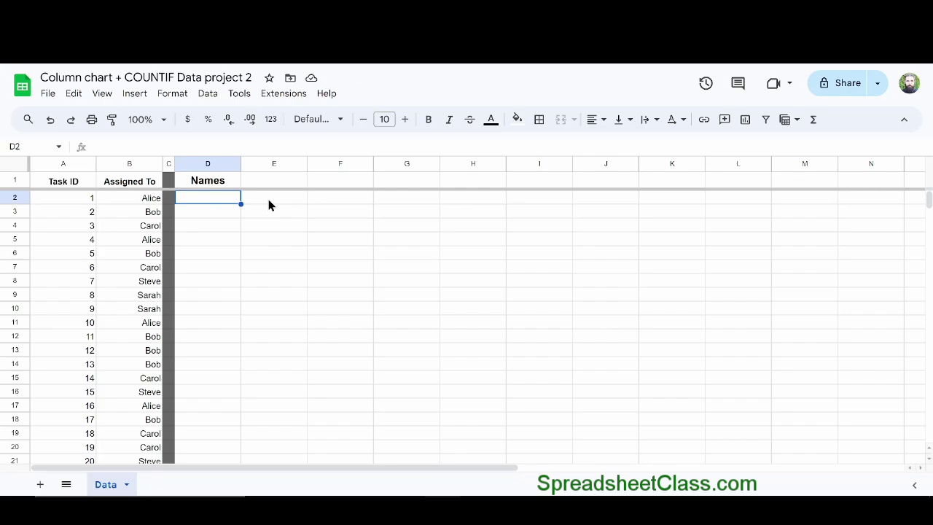
# Step: Enter =UNIQUE(B2:B) in D2 to list Alice, Bob, Carol, Steve and Sarah
pyautogui.write('=un')
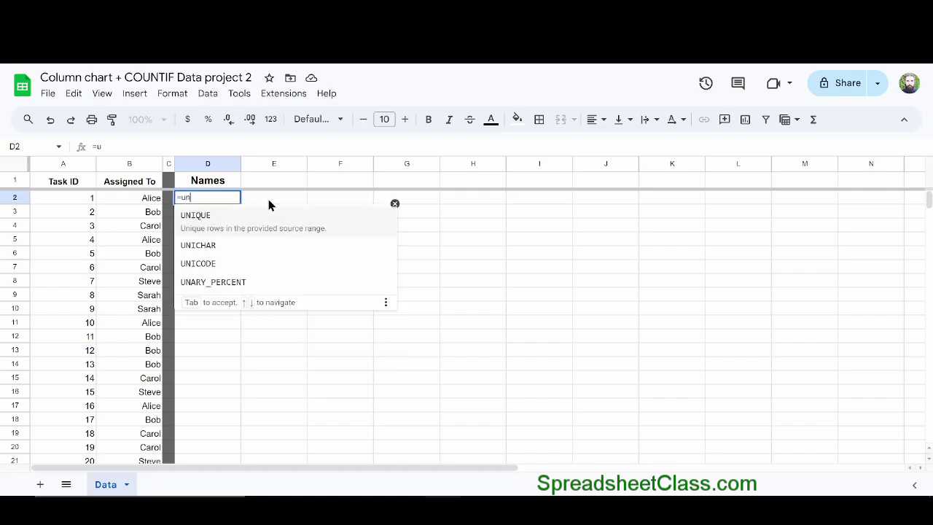
pyautogui.write('ique(')
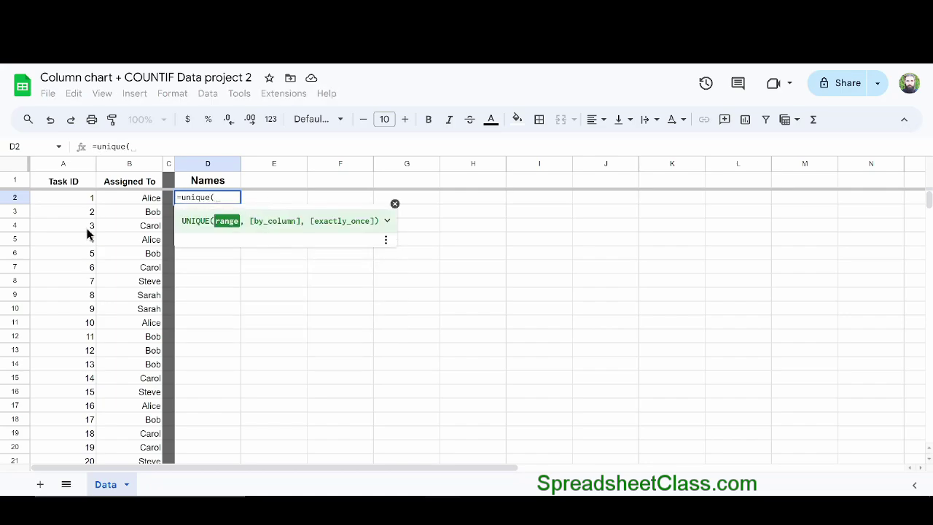
pyautogui.moveTo(130, 197); pyautogui.dragTo(133, 339)
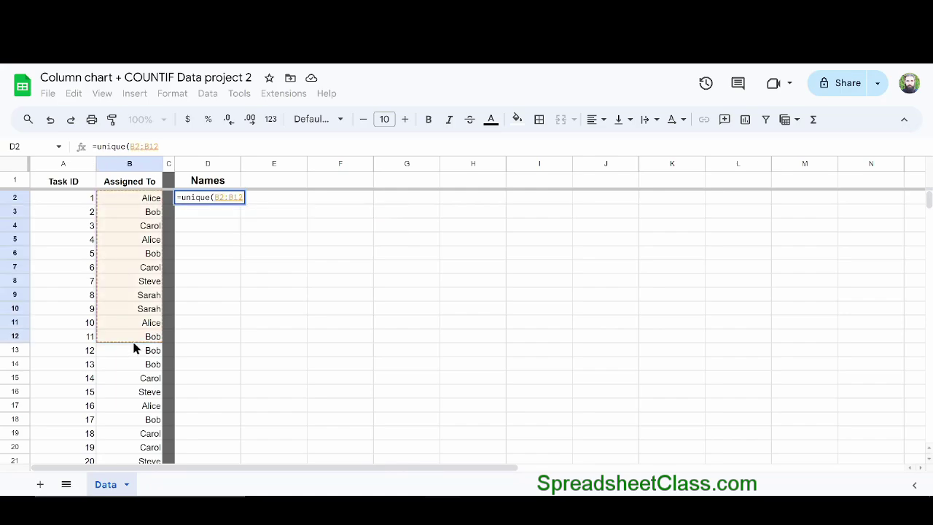
pyautogui.press('BackSpace')
pyautogui.press('BackSpace')
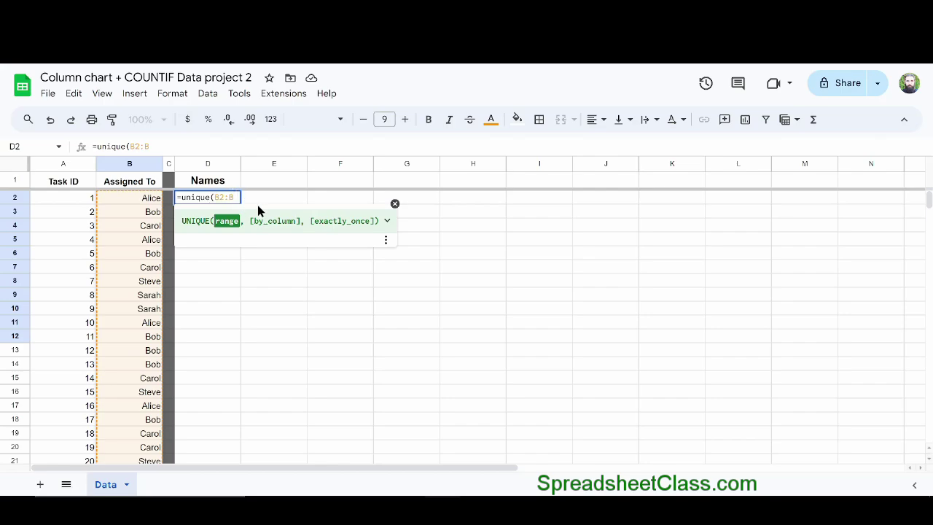
pyautogui.press('Return')
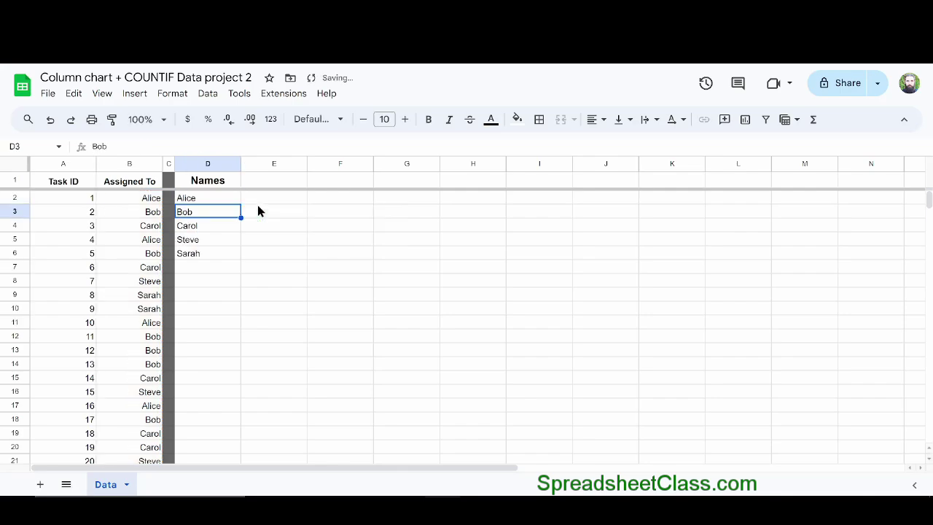
pyautogui.press('Up')
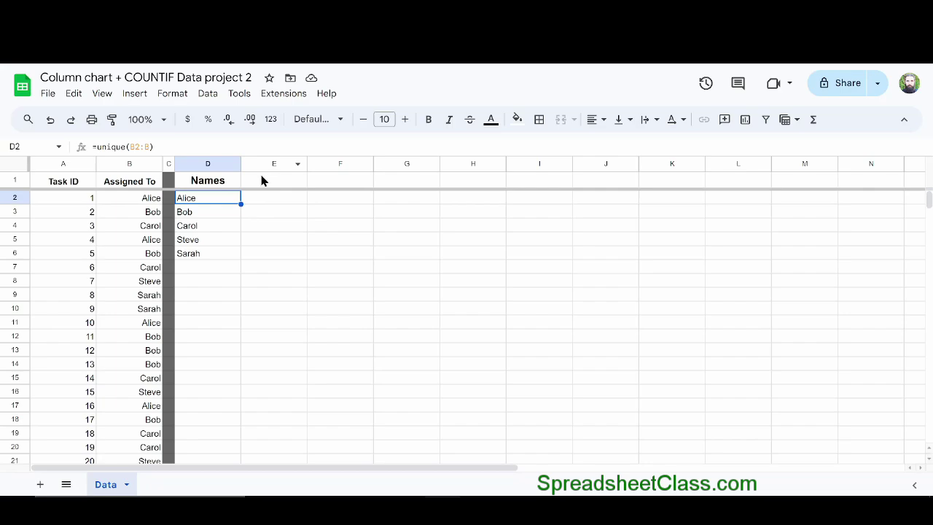
# Step: Type the heading Count in E1
pyautogui.click(261, 179)
pyautogui.write('Count')
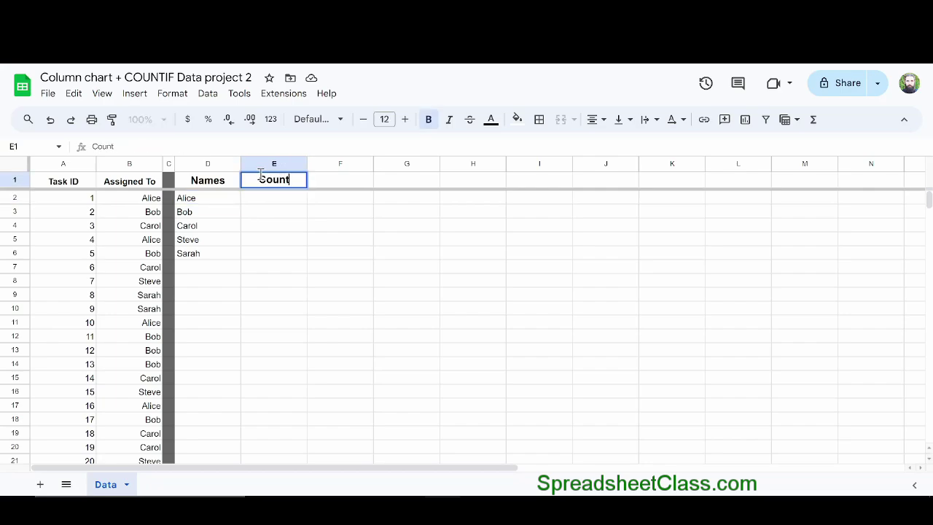
pyautogui.press('Return')
# Step: Enter =COUNTIF(B:B,D2) in E2, returning 22 tasks for Alice
pyautogui.write('=')
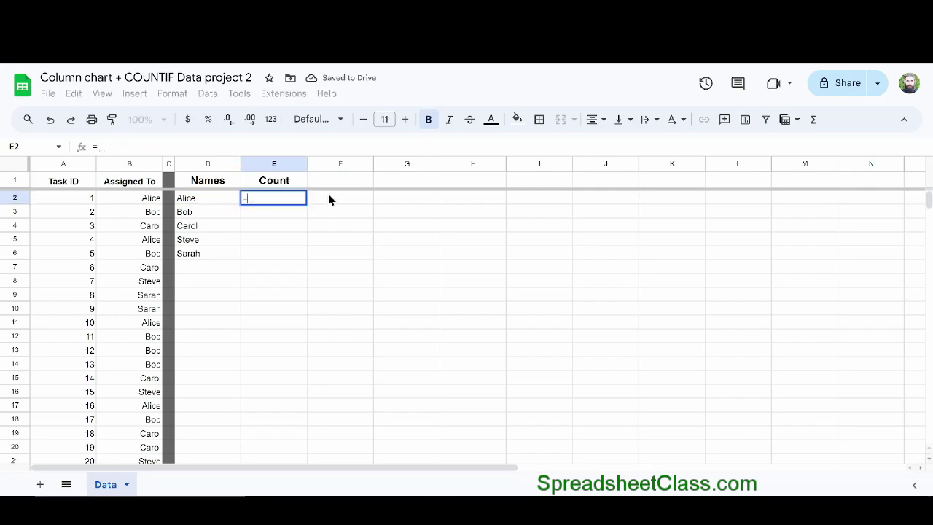
pyautogui.write('countif')
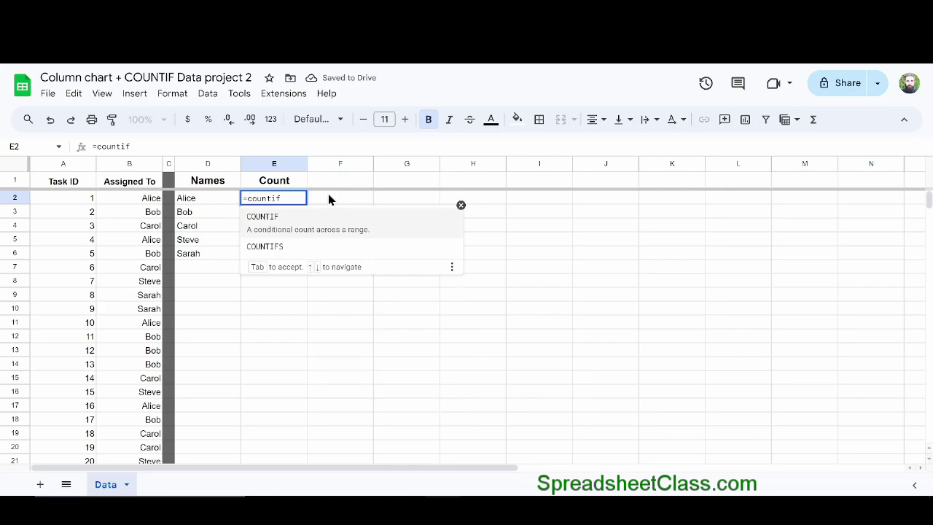
pyautogui.press('Tab')
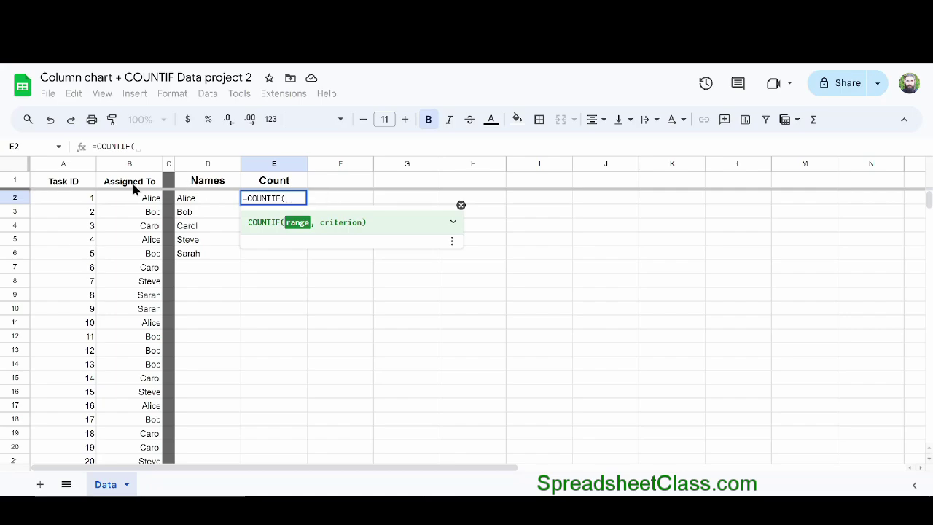
pyautogui.click(125, 166)
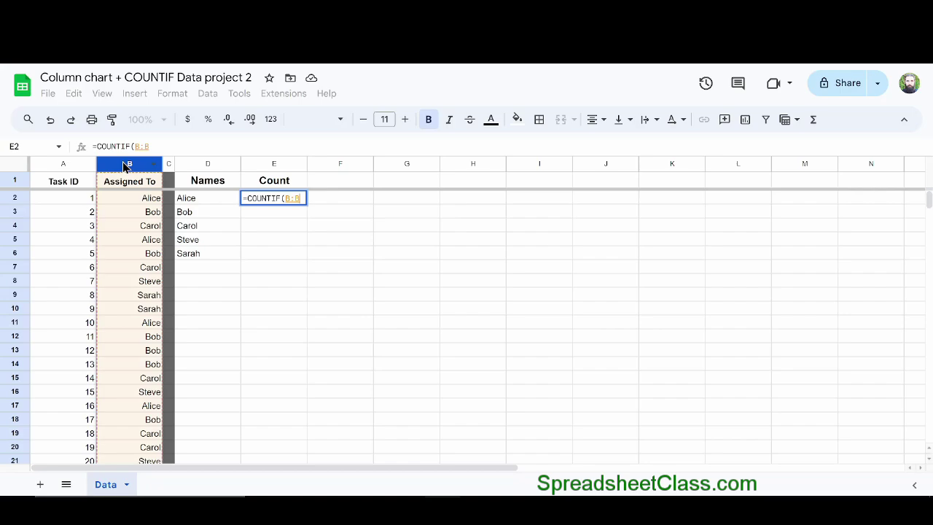
pyautogui.write(',')
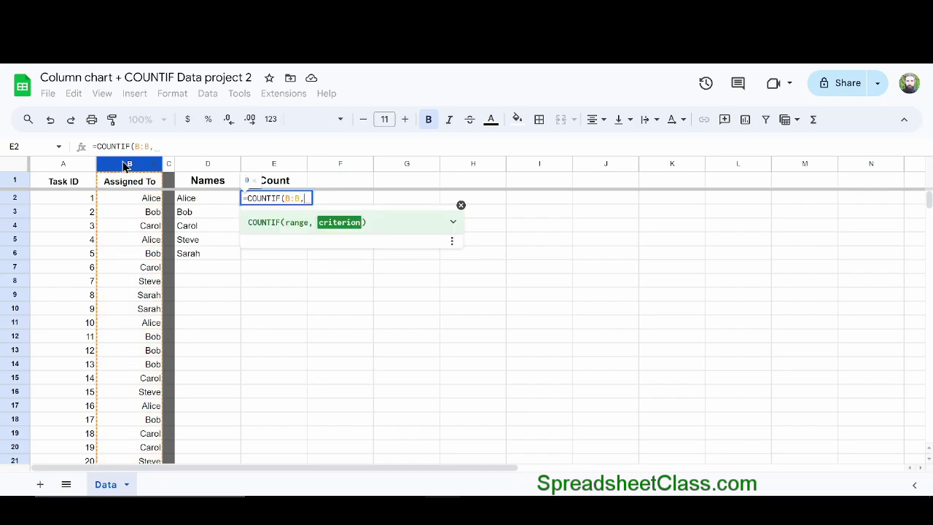
pyautogui.click(217, 198)
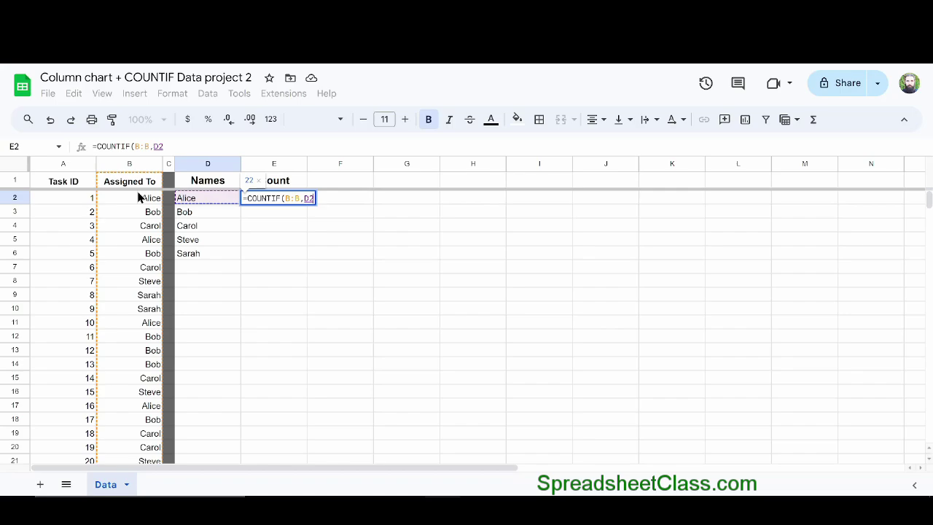
pyautogui.press('Return')
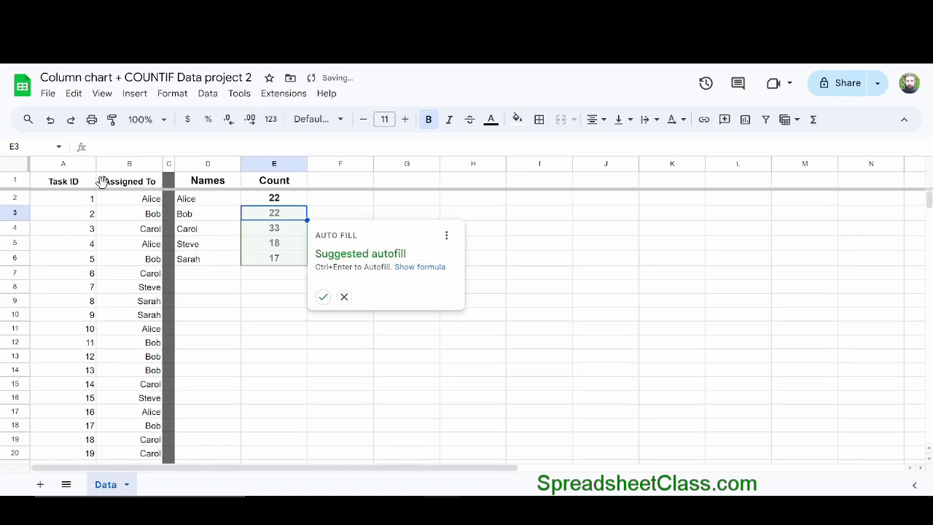
# Step: Copy the E2 COUNTIF formula into E3:E6, giving counts 22, 33, 18 and 17
pyautogui.press('Escape')
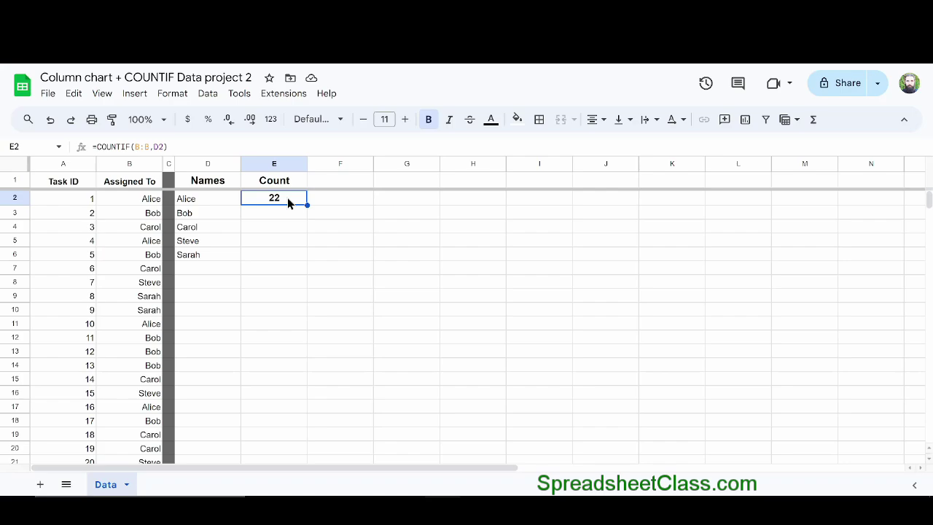
pyautogui.hotkey('ctrl', 'c')
pyautogui.press('Down')
pyautogui.hotkey('ctrl', 'v')
pyautogui.press('Down')
pyautogui.hotkey('ctrl', 'v')
pyautogui.press('Down')
pyautogui.hotkey('ctrl', 'v')
pyautogui.press('Down')
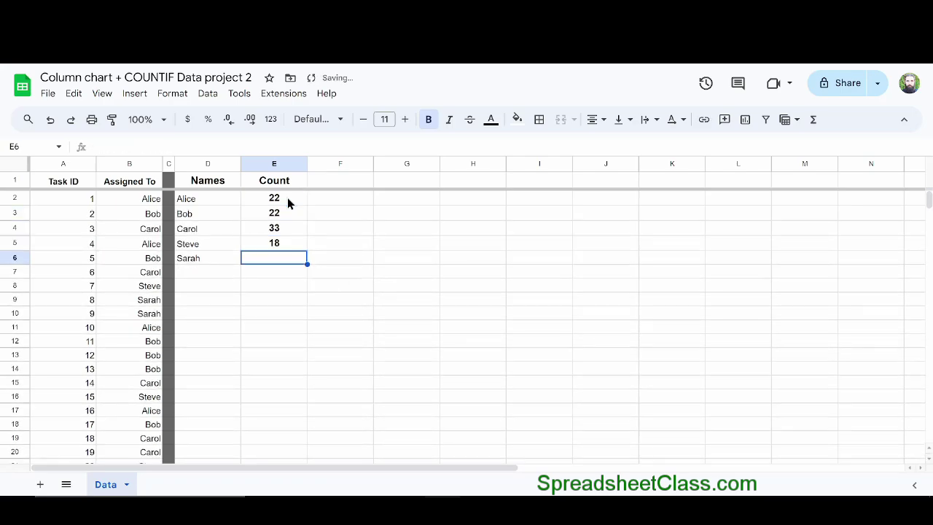
pyautogui.hotkey('ctrl', 'v')
pyautogui.press('Down')
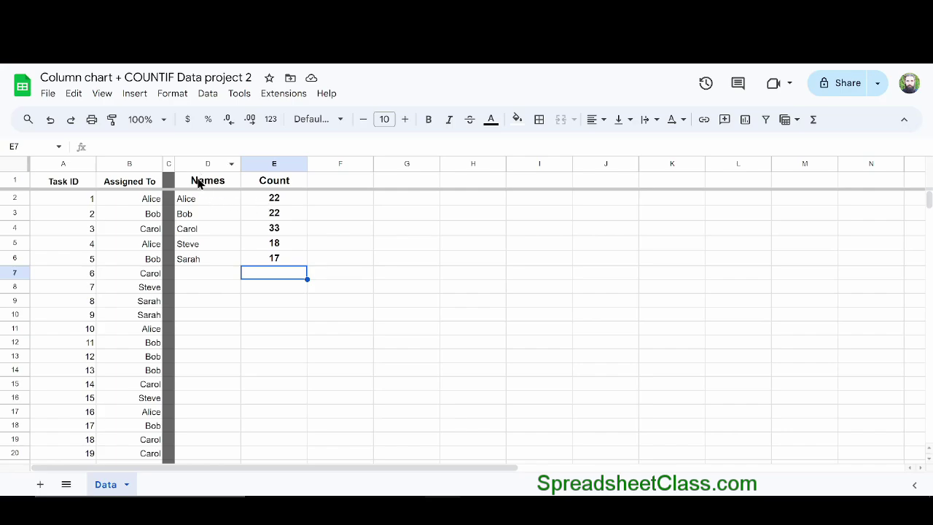
# Step: Select the Names and Count table D1:E6 and insert a chart from it
pyautogui.moveTo(196, 183); pyautogui.dragTo(288, 258)
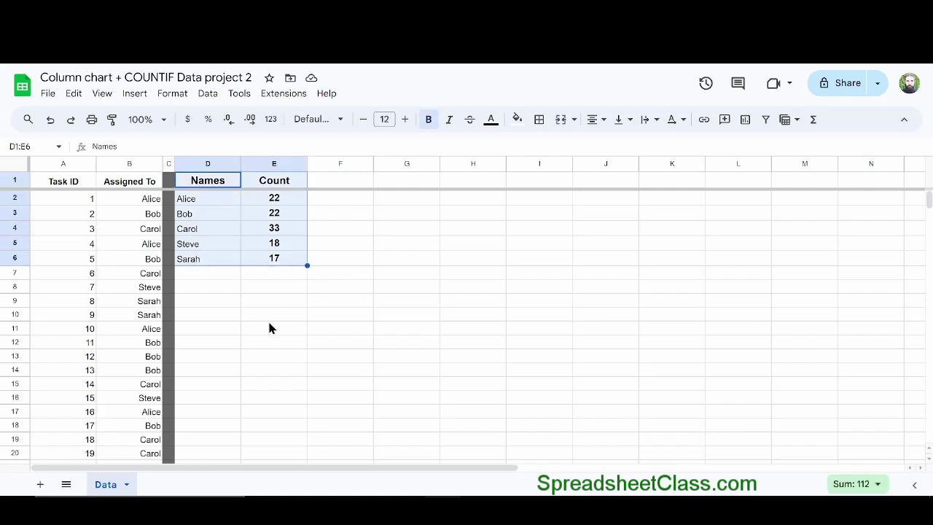
pyautogui.click(135, 94)
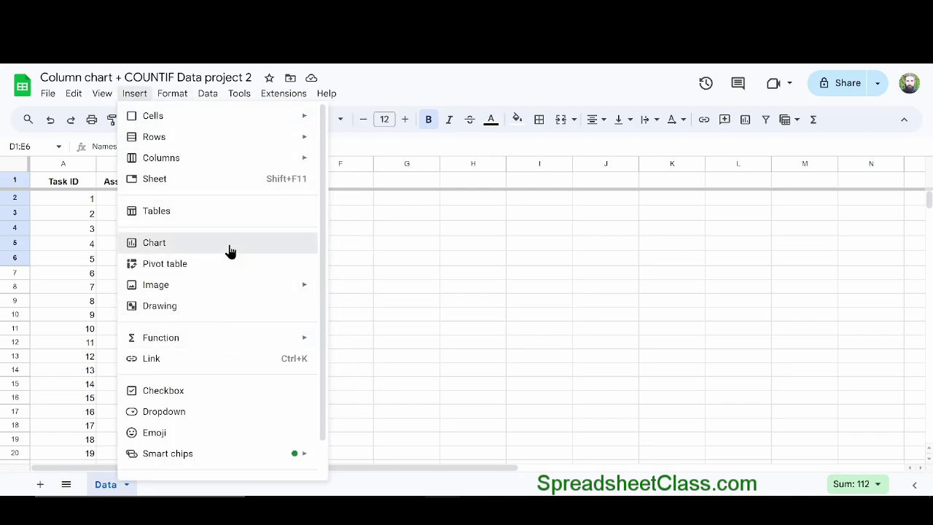
pyautogui.click(230, 251)
# Step: Move the chart beside the summary table and color its Count bars pure blue
pyautogui.moveTo(415, 247); pyautogui.dragTo(488, 240)
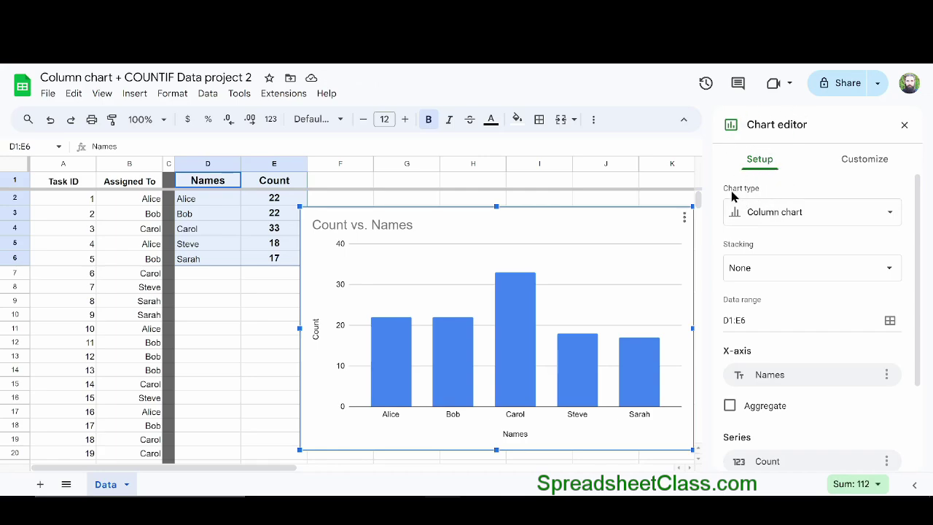
pyautogui.click(850, 169)
pyautogui.click(520, 339)
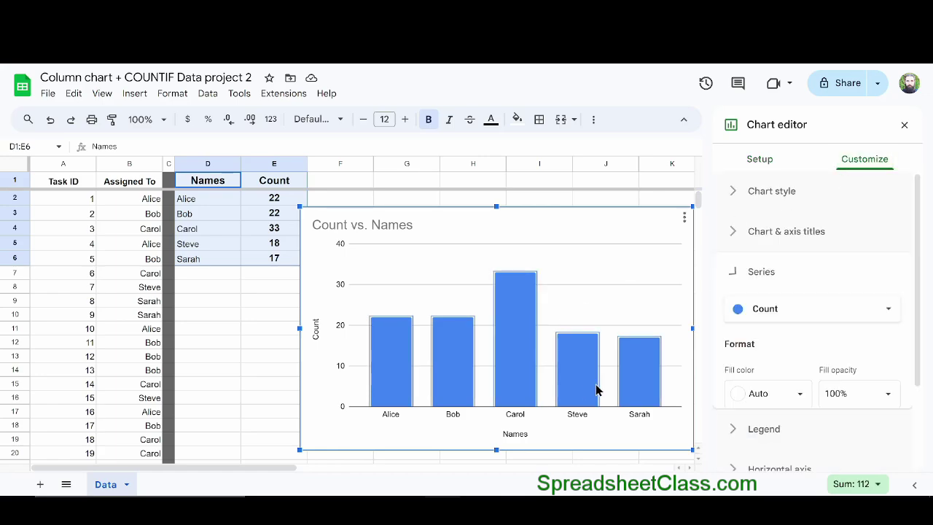
pyautogui.click(760, 395)
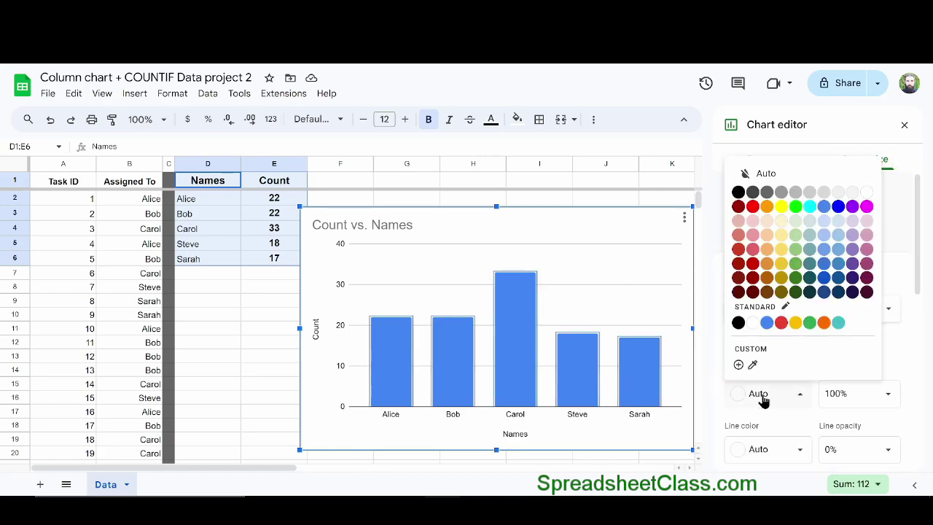
pyautogui.click(838, 206)
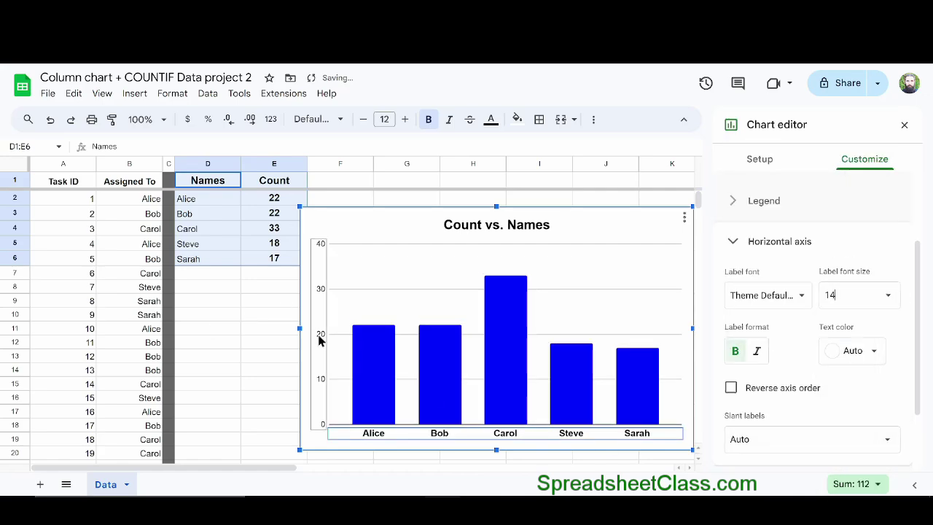